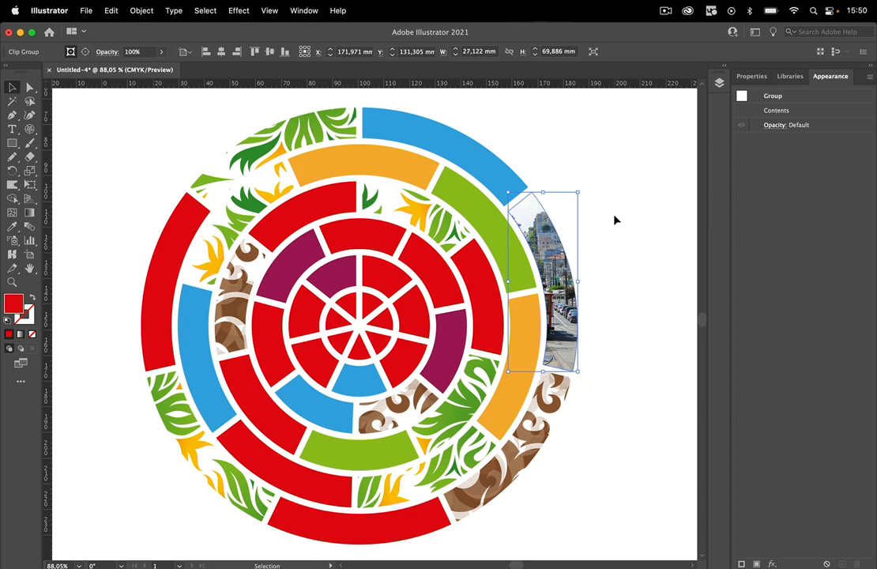
Deselect the clipped photo segment and create a new blank portrait document
left_click(616, 219)
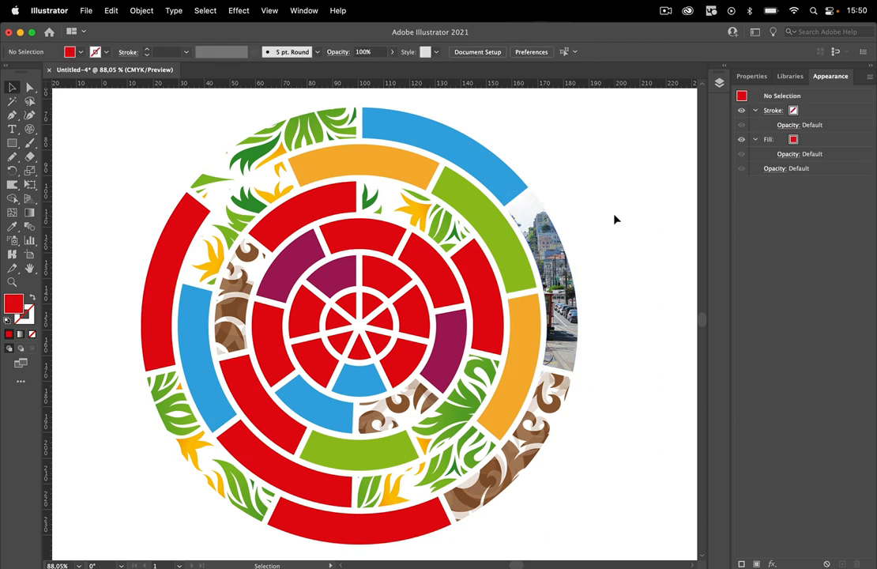
key("a")
key("super+n")
key("Return")
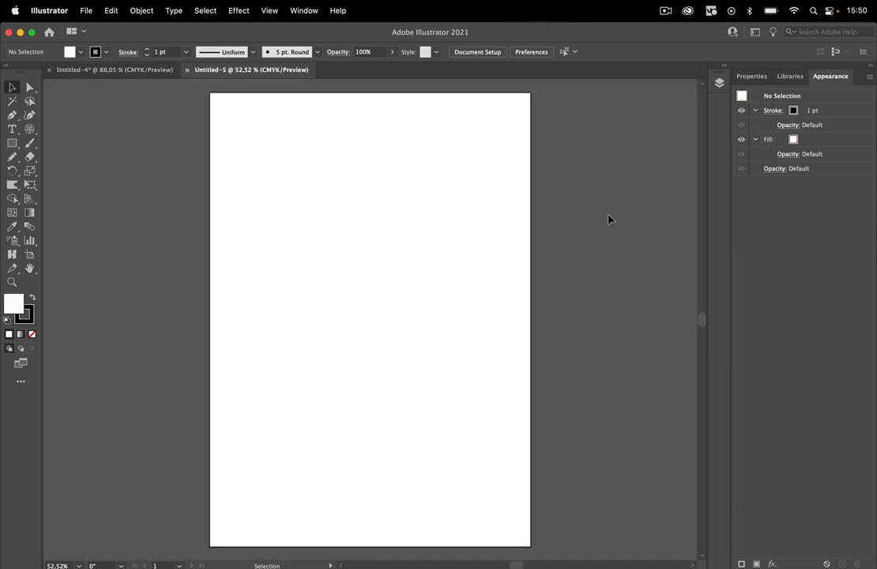
Show the rulers and place one vertical and one horizontal guide crossing near the middle of the artboard
key("super+space")
left_click_drag(353, 282, 539, 290)
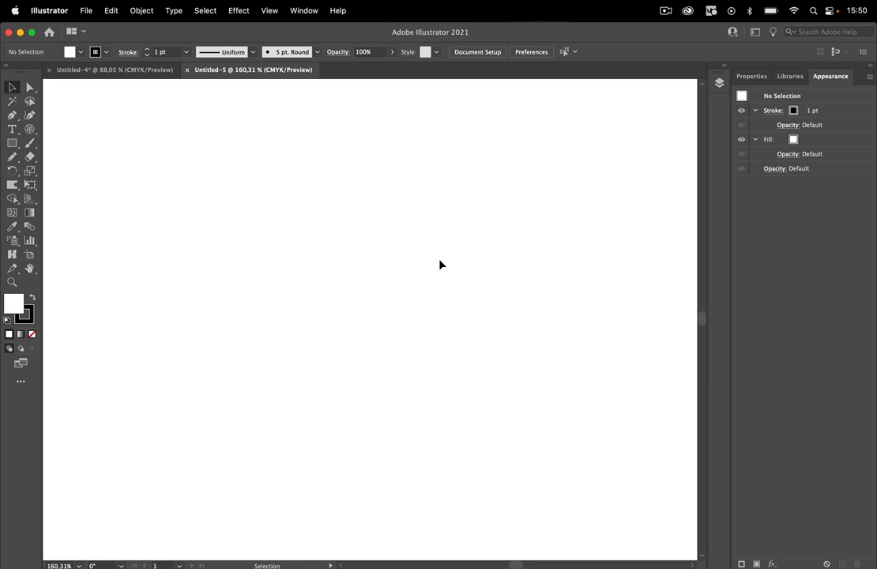
key("super+r")
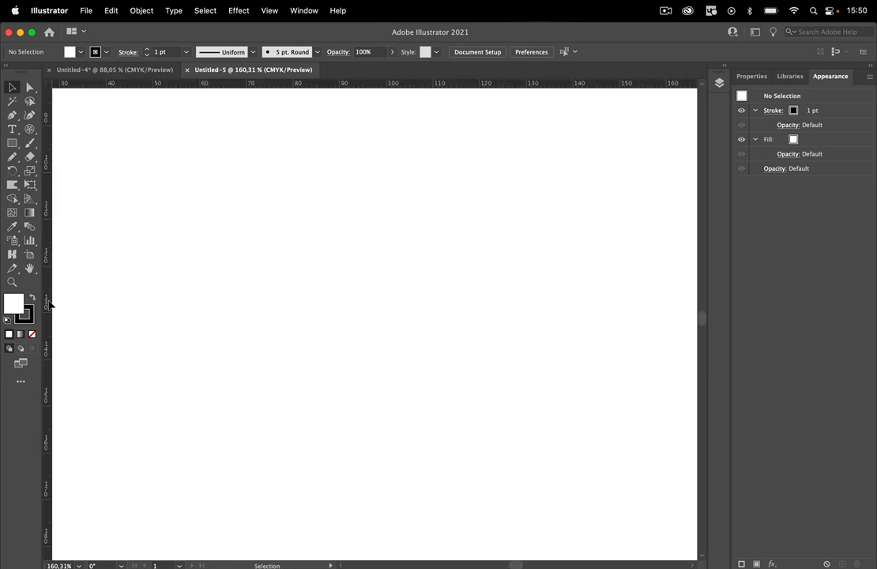
left_click_drag(47, 303, 377, 310)
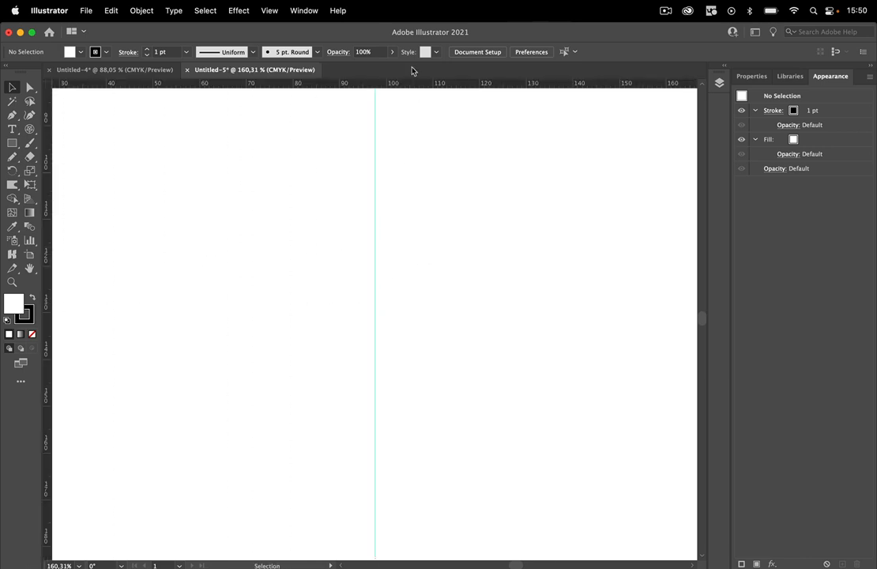
left_click_drag(415, 83, 431, 307)
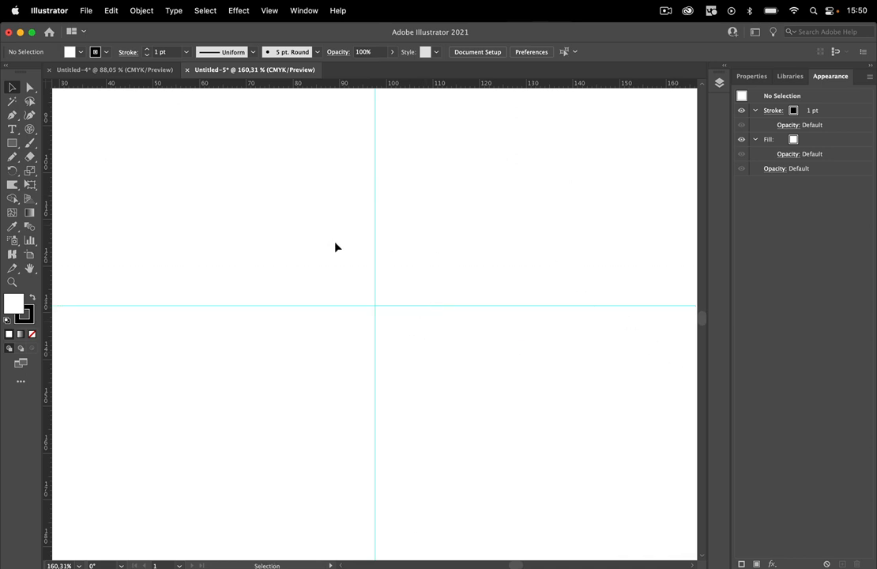
left_click_drag(351, 239, 460, 382)
Start a polar grid with the Polar Grid tool from the guide intersection, giving it four concentric dividers inside the outer circle
left_click(31, 131)
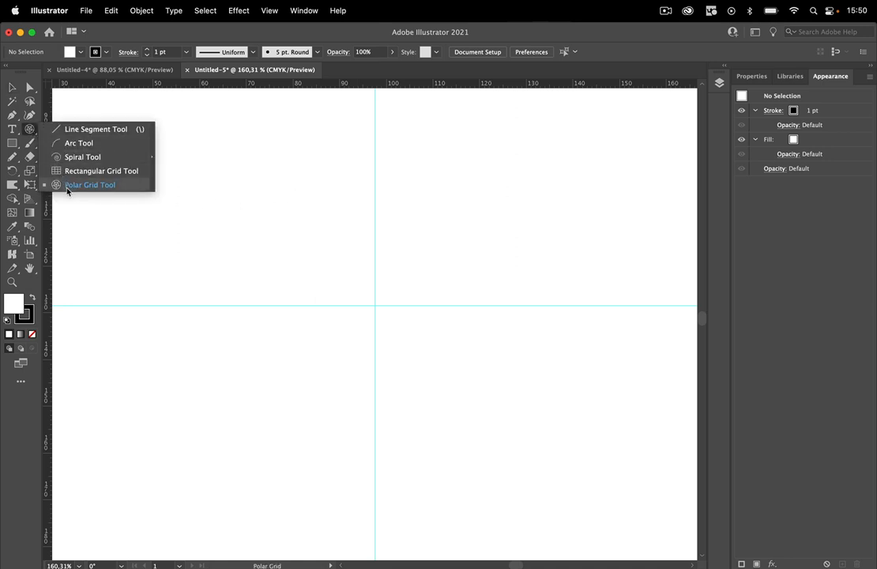
left_click(57, 184)
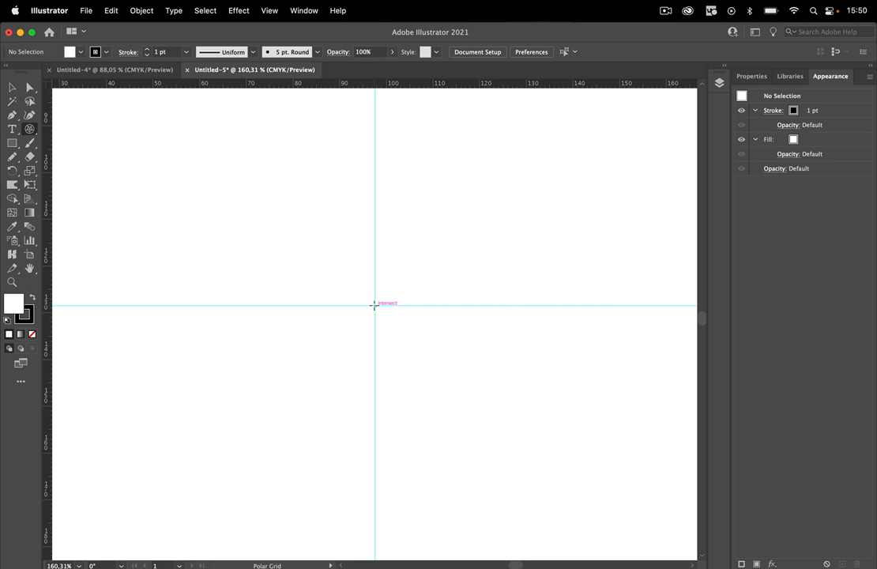
left_click_drag(374, 305, 532, 160)
key("Up")
key("Up")
key("Down")
key("Down")
key("Down")
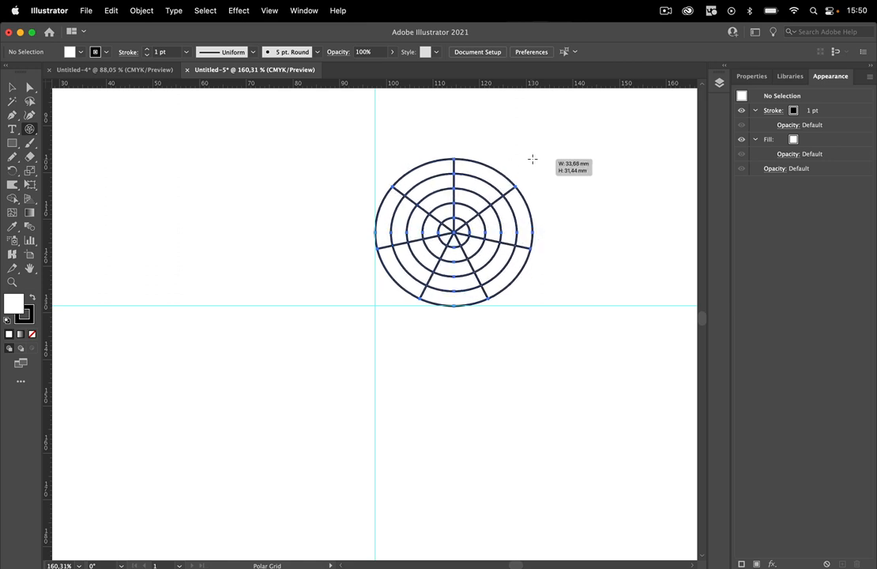
Finish the polar grid with seven radial dividers as a perfect circle about 85 mm across, centred on the guide intersection
key("Right")
key("Right")
key("Right")
key("Right")
left_click_drag(532, 159, 572, 153)
key("Left")
key("Left")
key("Left")
key("Left")
key("Left")
key("Right")
key("alt")
key("shift")
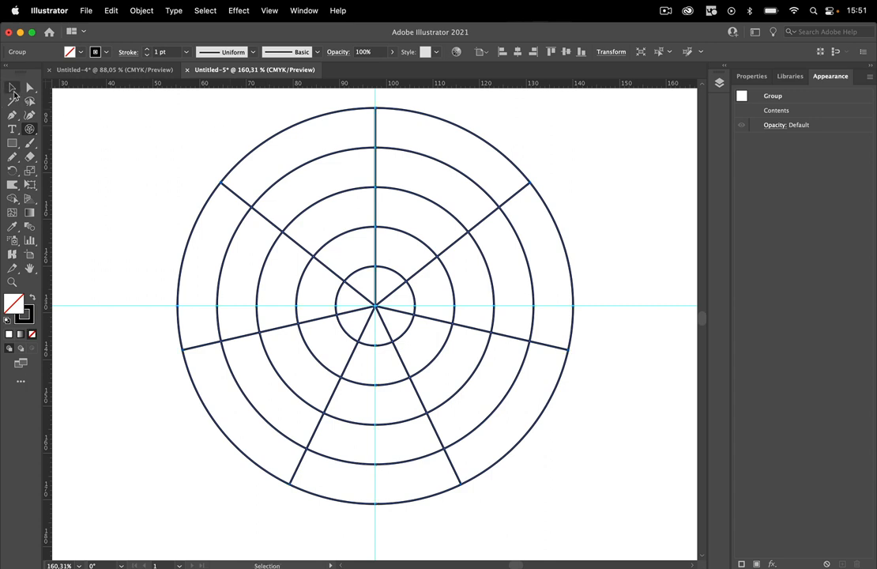
Set the stroke weight of the polar grid to 3 pt
key("v")
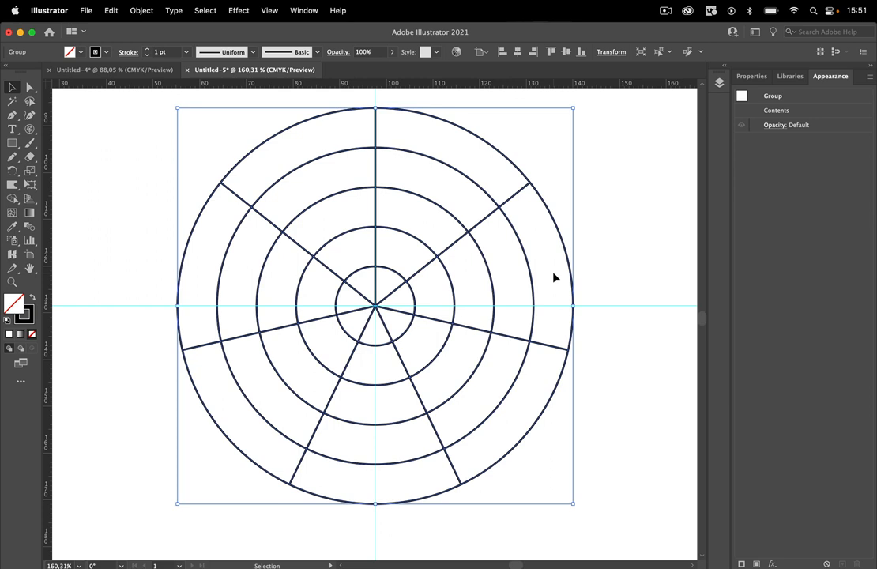
left_click(147, 50)
left_click(147, 50)
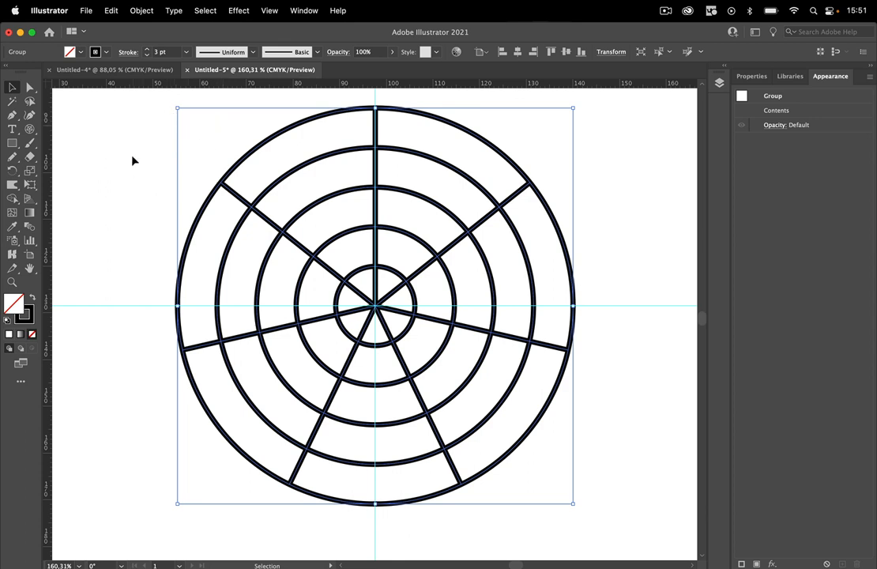
Convert the grid's strokes into filled shapes with Outline Stroke and check the paths in outline view
left_click(132, 11)
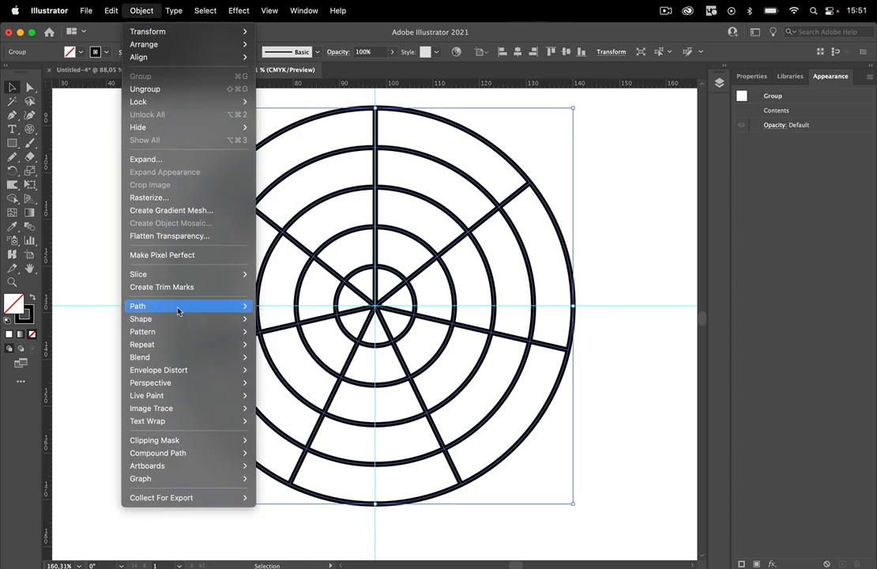
mouse_move(178, 308)
left_click(294, 335)
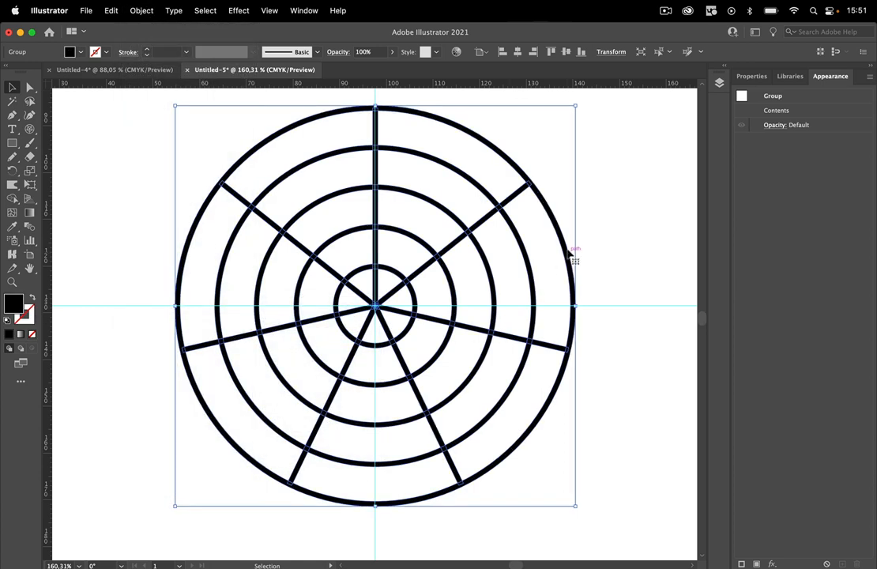
left_click(616, 240)
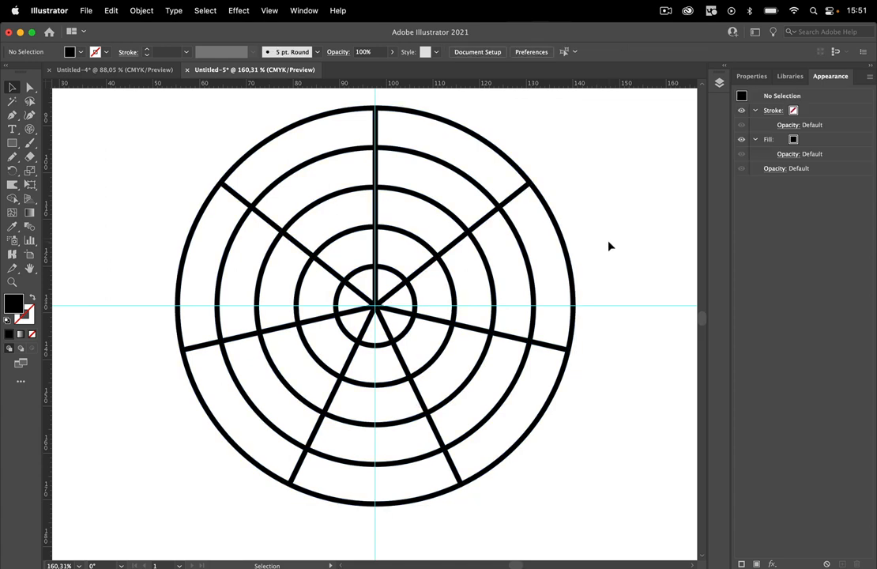
key("super+y")
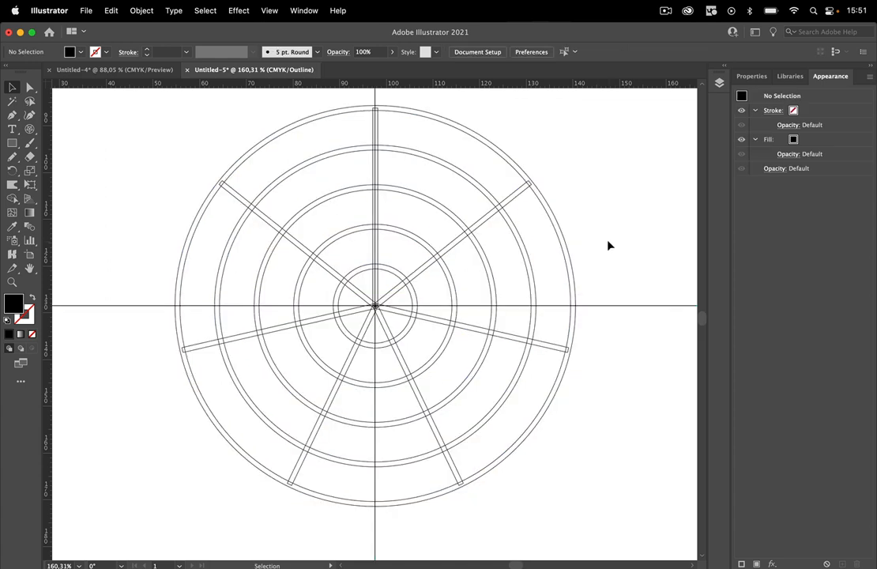
key("super+y")
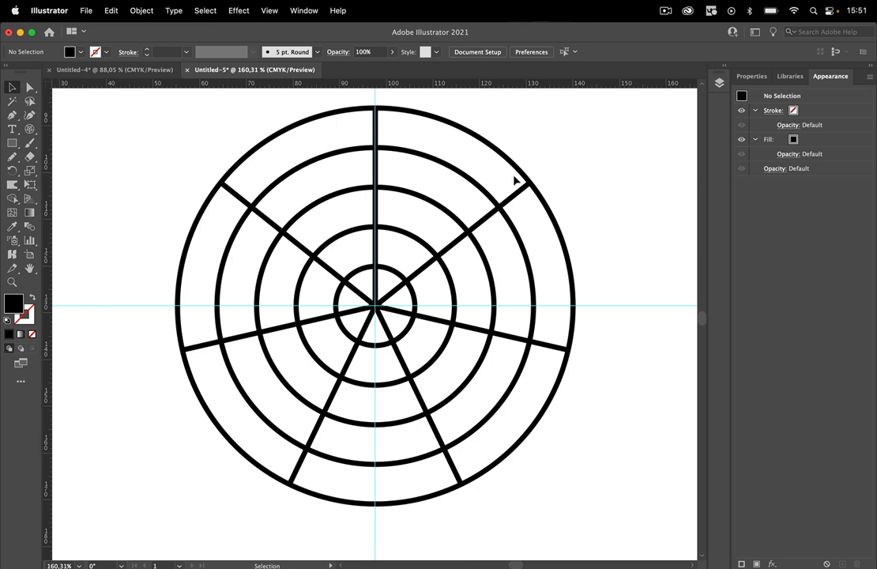
Merge all the outlined grid shapes into one with Pathfinder Unite and check the paths in outline view
left_click(528, 188)
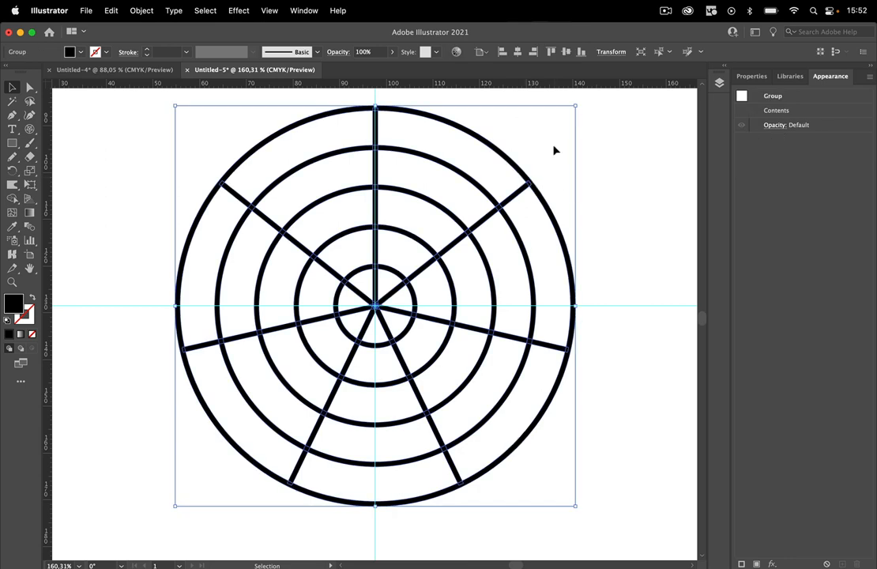
left_click(304, 11)
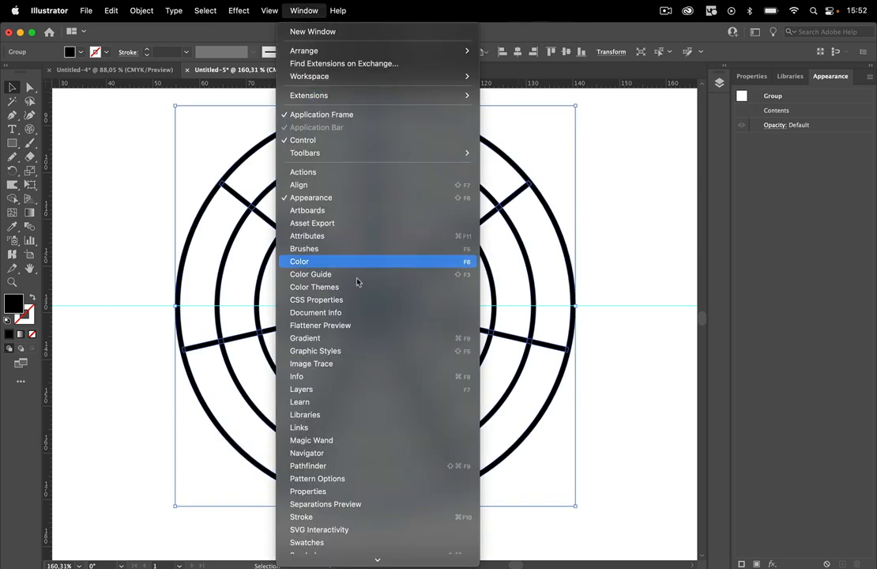
left_click(341, 466)
left_click(570, 139)
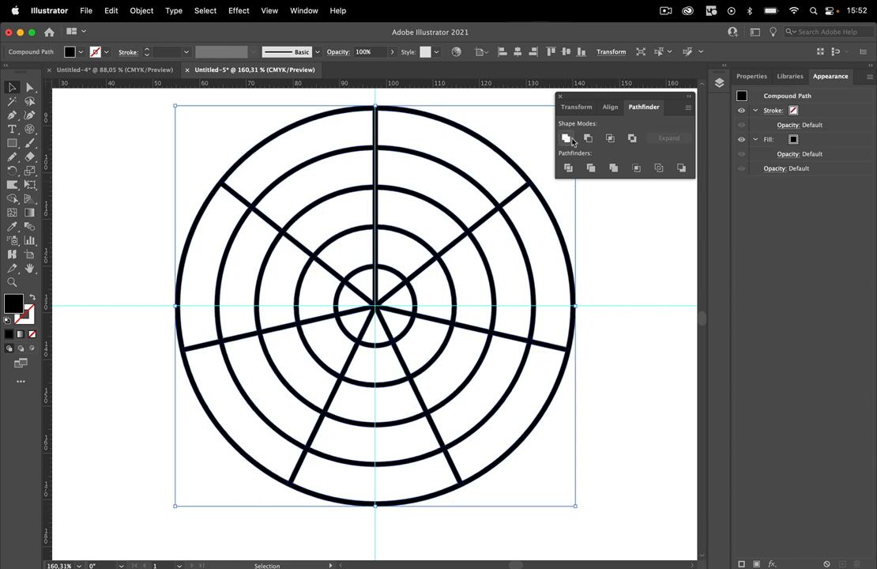
left_click(561, 96)
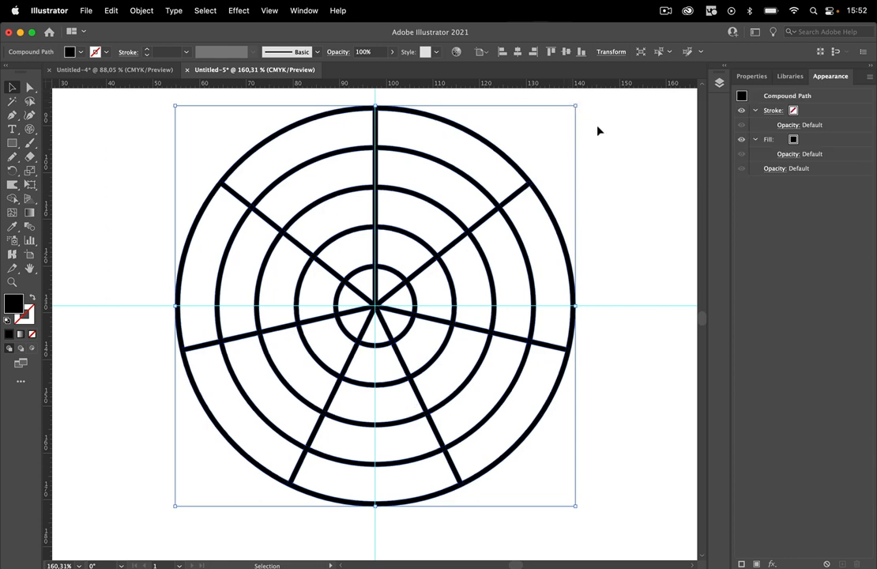
left_click(603, 143)
key("super+y")
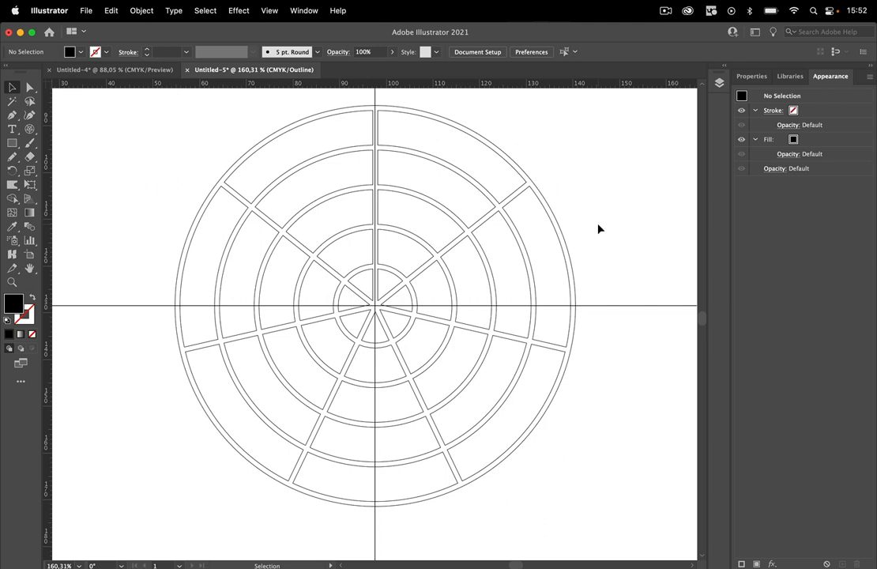
key("super+y")
Release the compound path of the united grid and delete the large black circle covering the segments
left_click(538, 188)
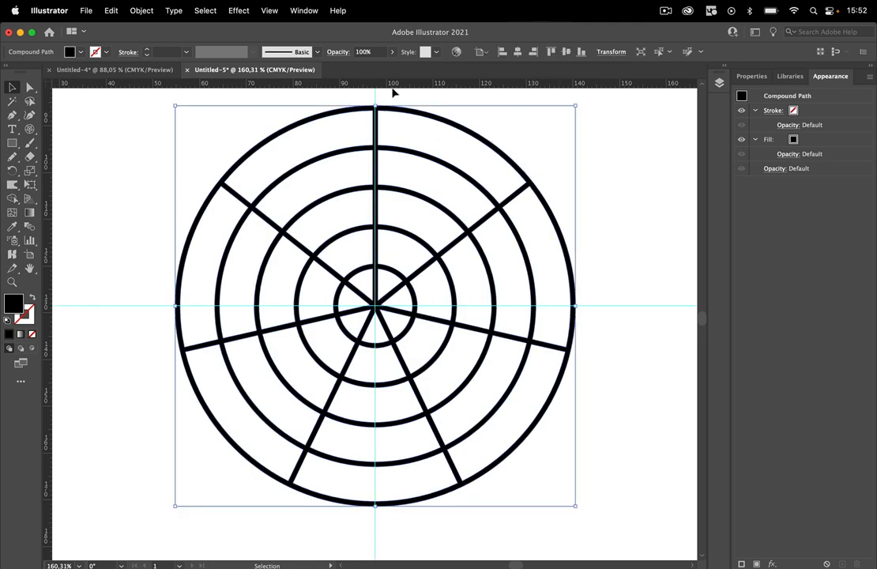
left_click(142, 12)
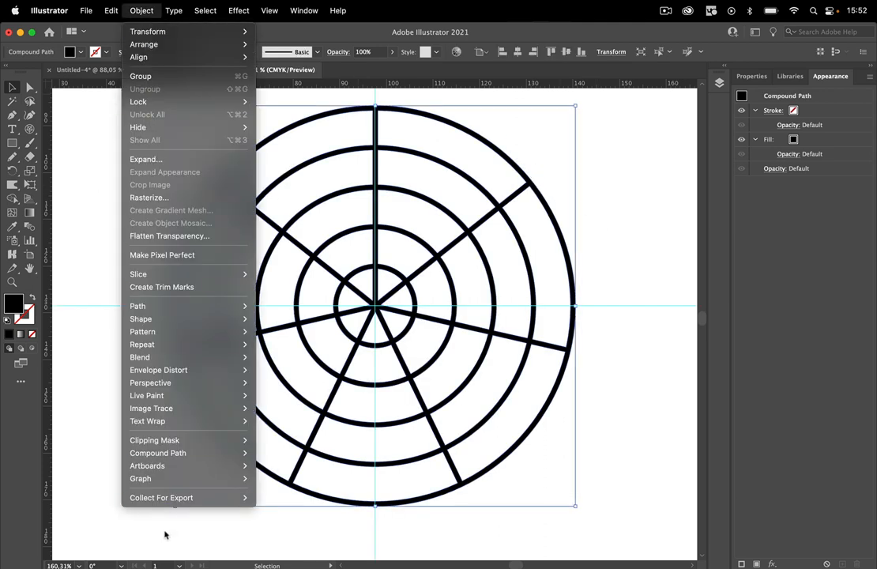
mouse_move(174, 453)
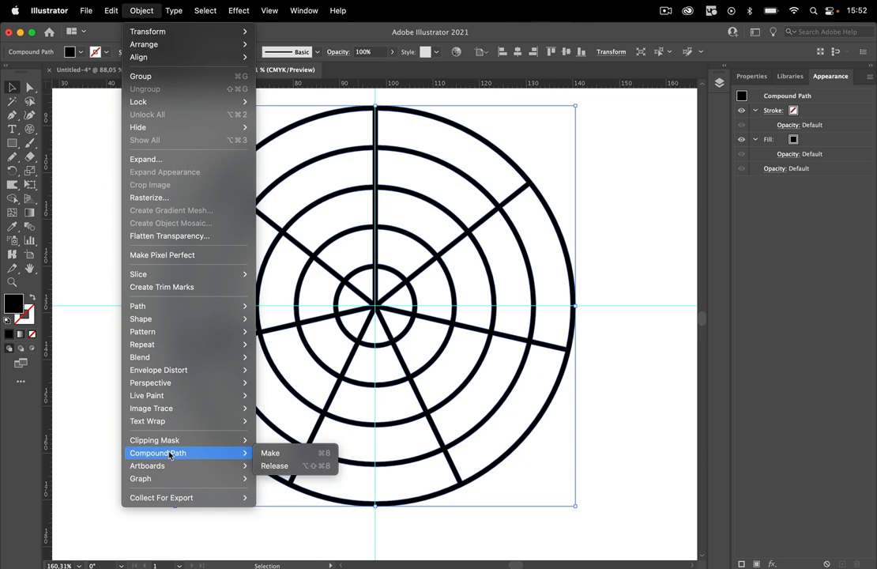
left_click(301, 467)
left_click(654, 253)
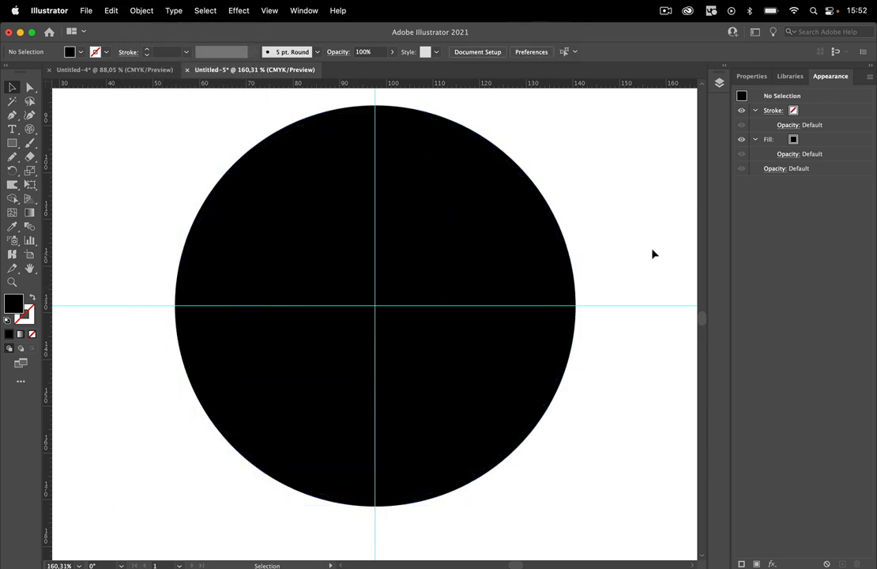
left_click(561, 229)
key("Delete")
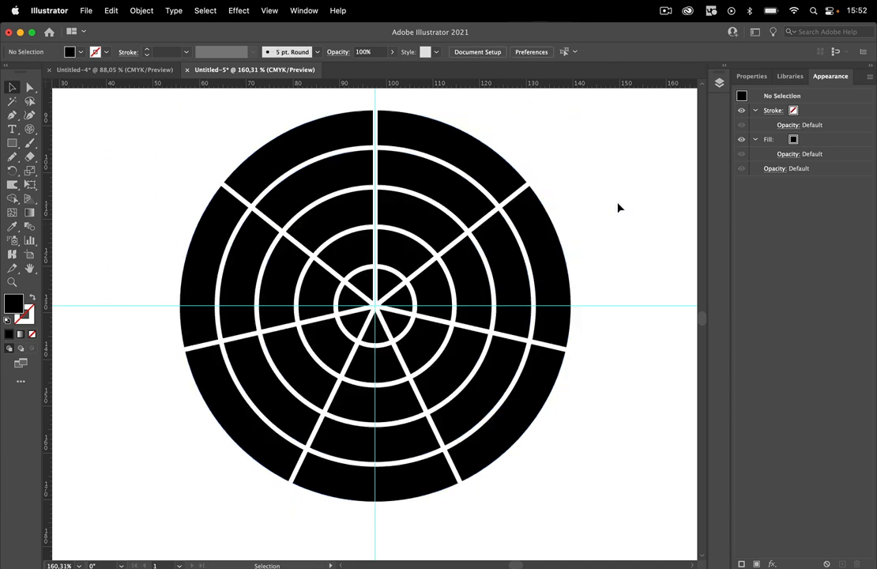
Examine the separate grid segments by selecting several of them and viewing the artwork as outlines
left_click(544, 238)
left_click(407, 141)
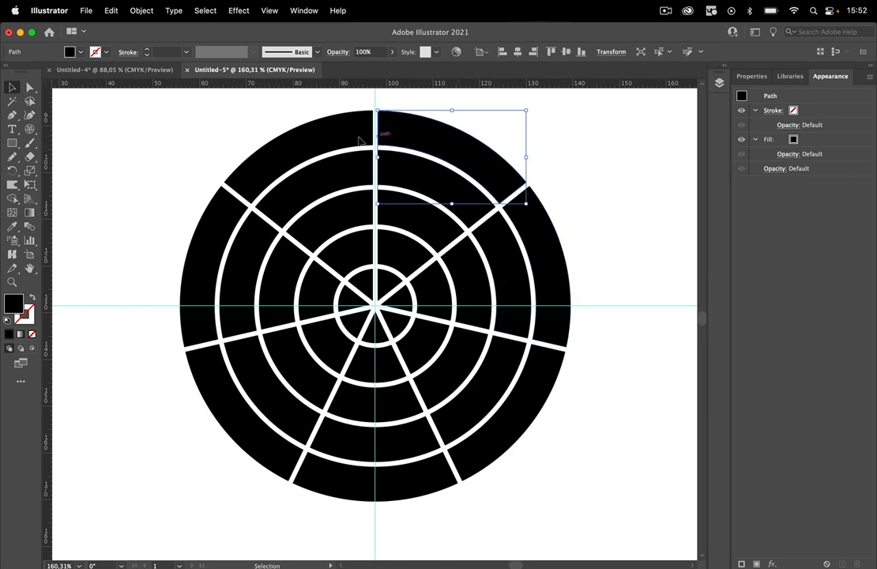
left_click(316, 125)
left_click(541, 151)
key("super+y")
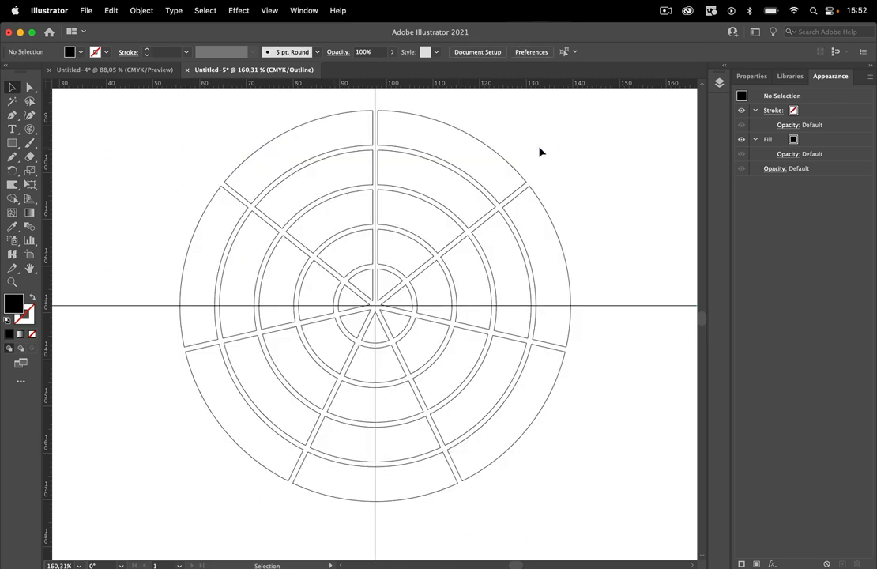
key("super+y")
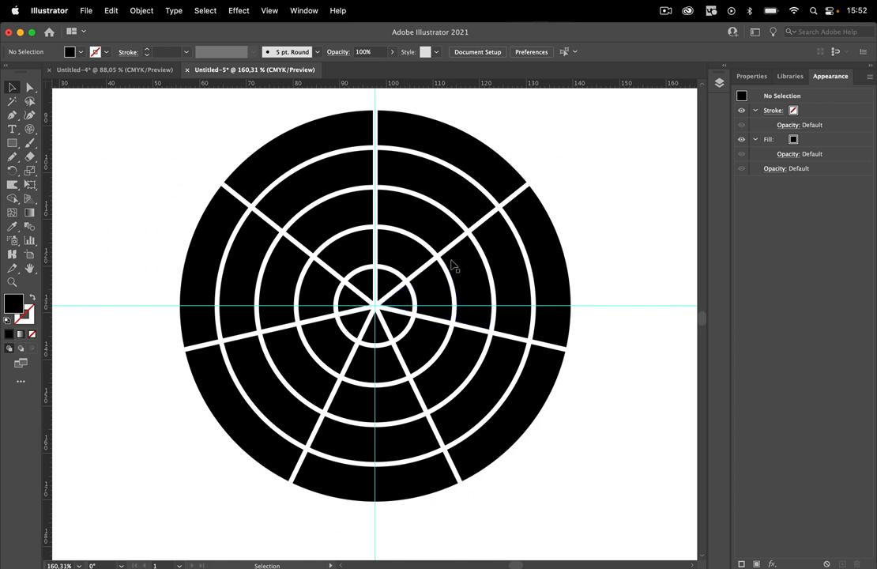
left_click(416, 225)
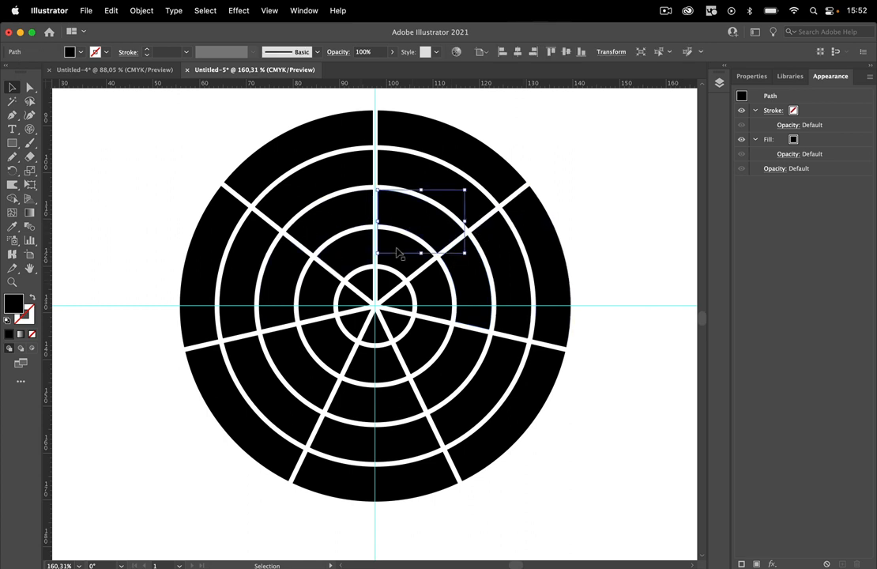
left_click(593, 217)
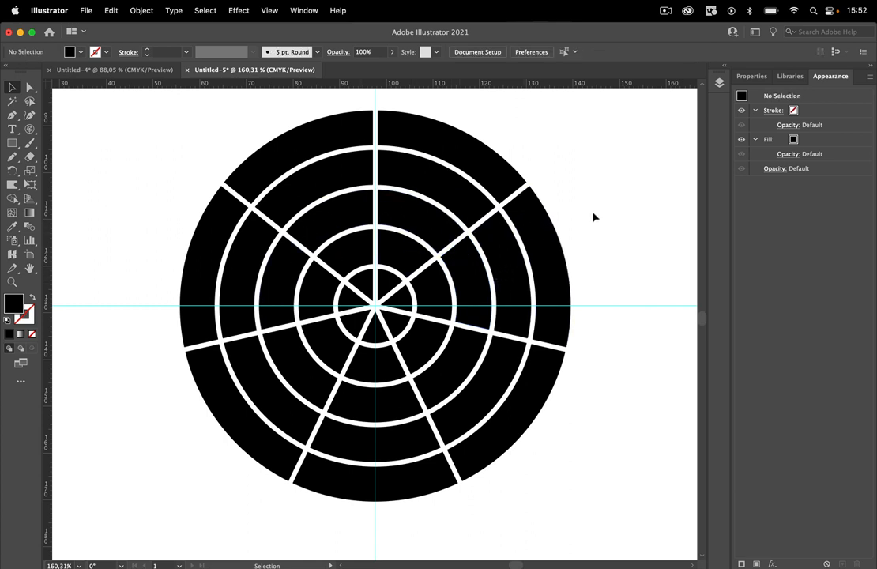
Select all the segments of the second ring from the outside and rotate them together by about 27°
left_click(312, 189)
left_click(241, 290, "shift")
left_click(303, 413, "shift")
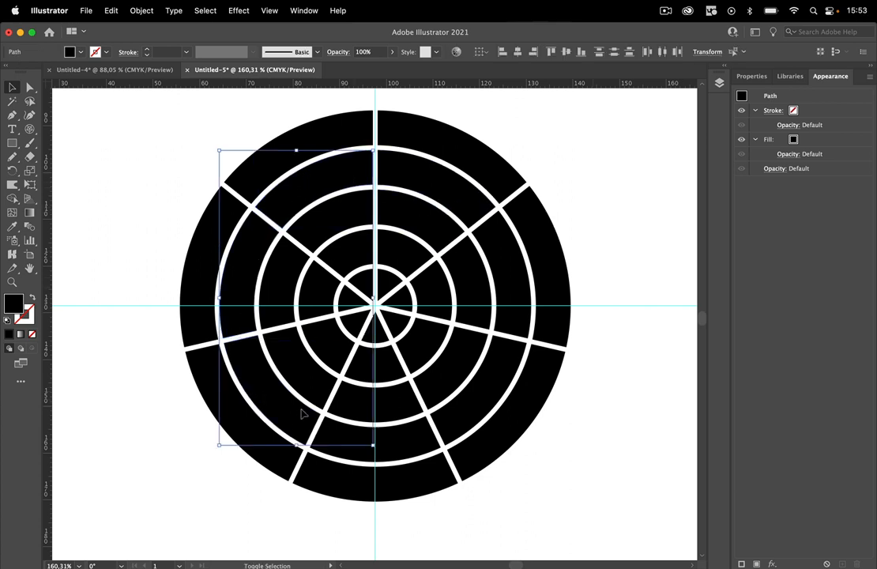
left_click(400, 452, "shift")
left_click(485, 400, "shift")
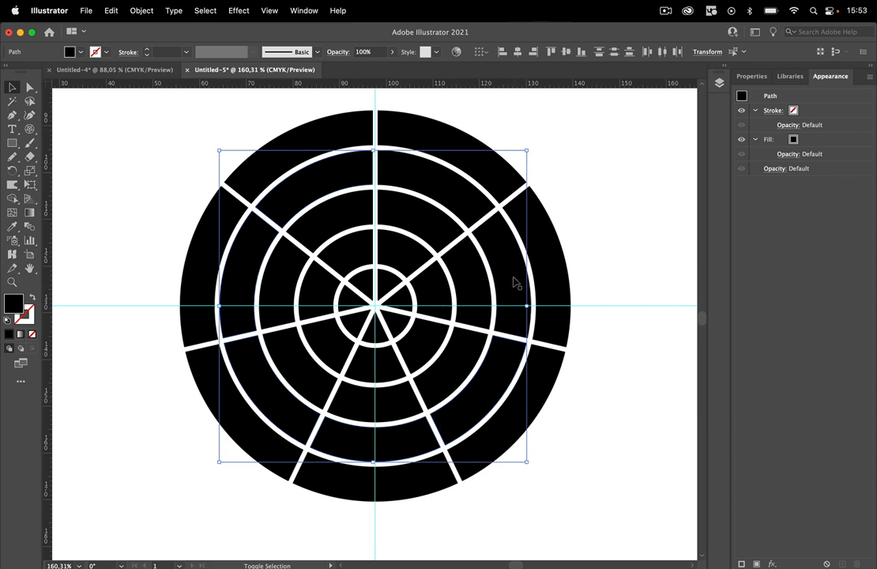
left_click(527, 276, "shift")
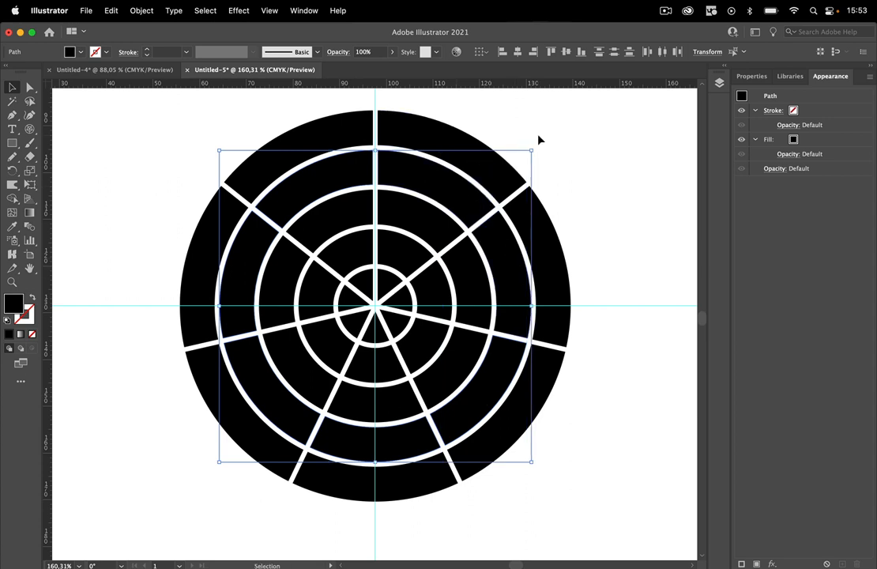
left_click_drag(534, 149, 445, 104)
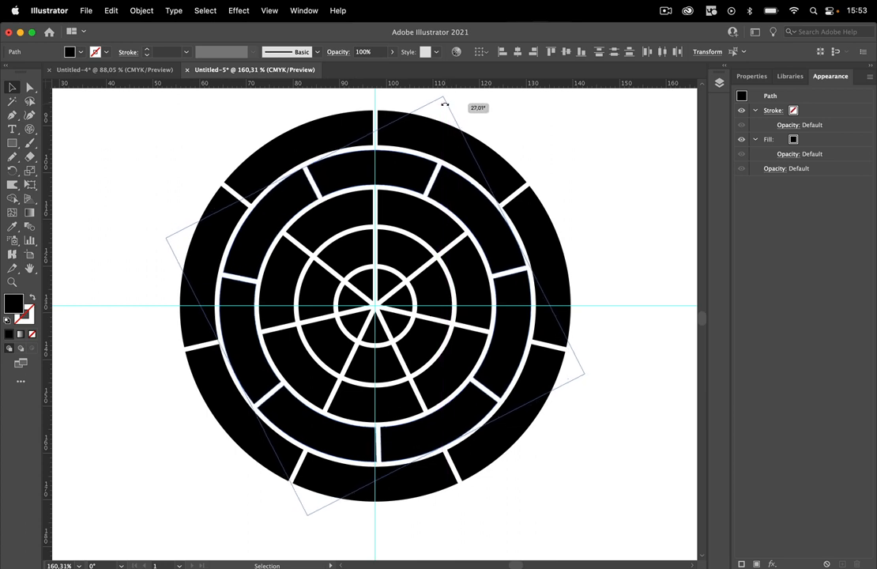
left_click_drag(445, 103, 445, 103)
Select three adjacent segments of the second ring from the centre and rotate them clockwise around the circle's centre with the Rotate tool
left_click(401, 253)
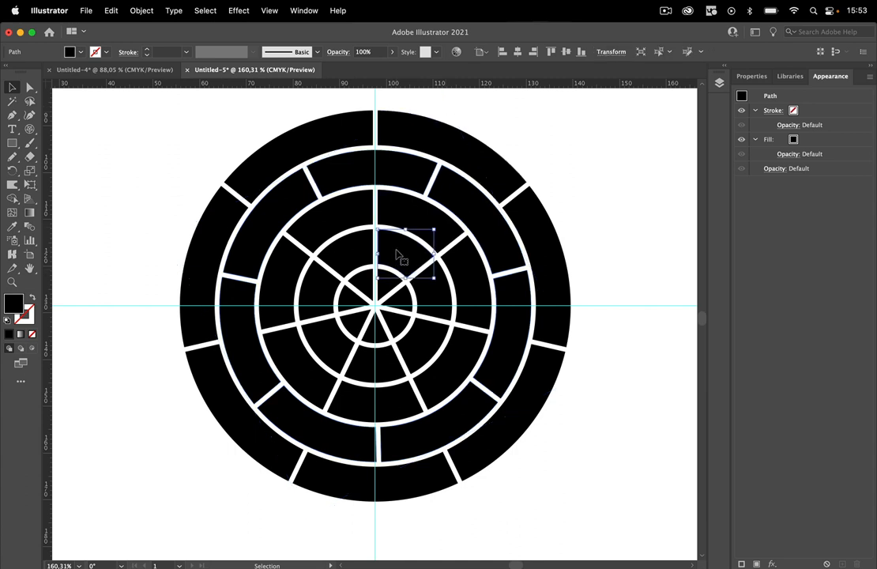
left_click(340, 265, "shift")
left_click(332, 336, "shift")
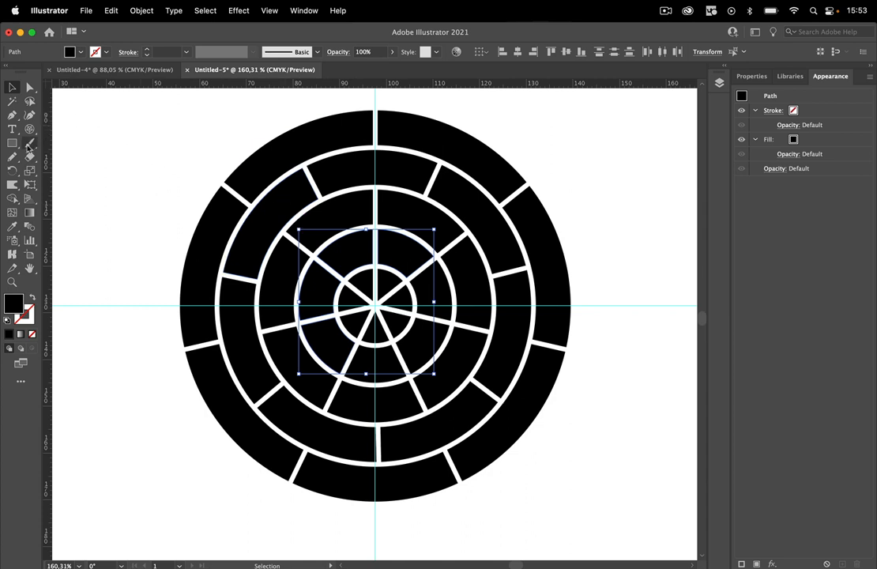
left_click(12, 170)
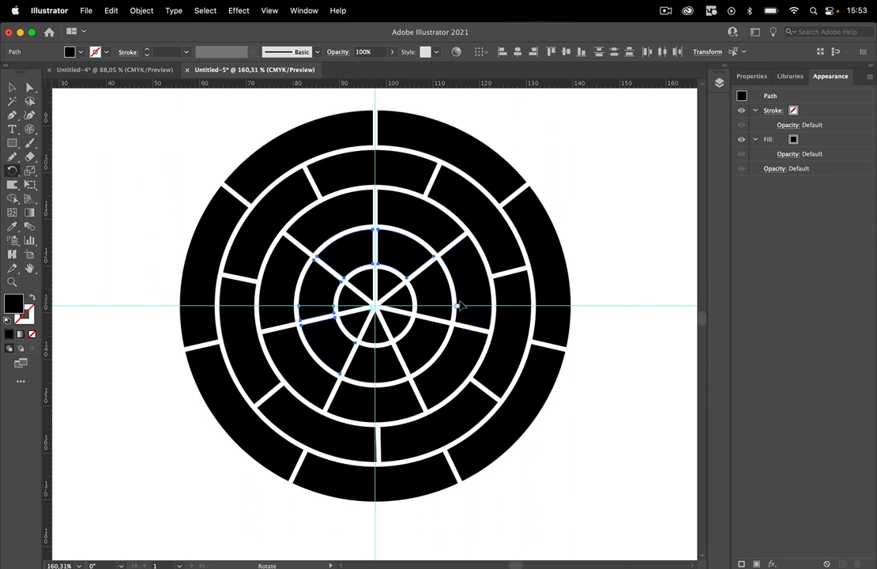
left_click_drag(407, 247, 388, 255)
key("super+z")
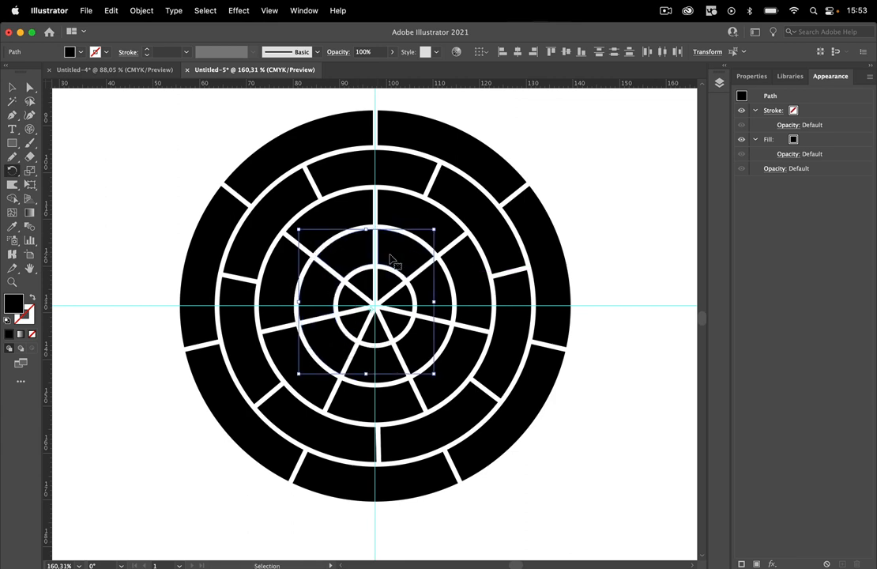
left_click_drag(378, 301, 427, 308)
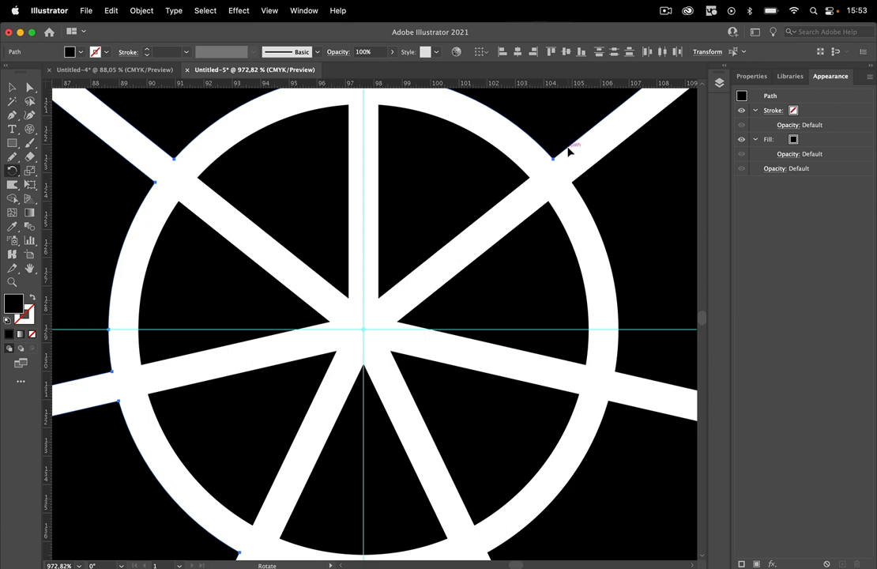
key("super+minus")
key("super+minus")
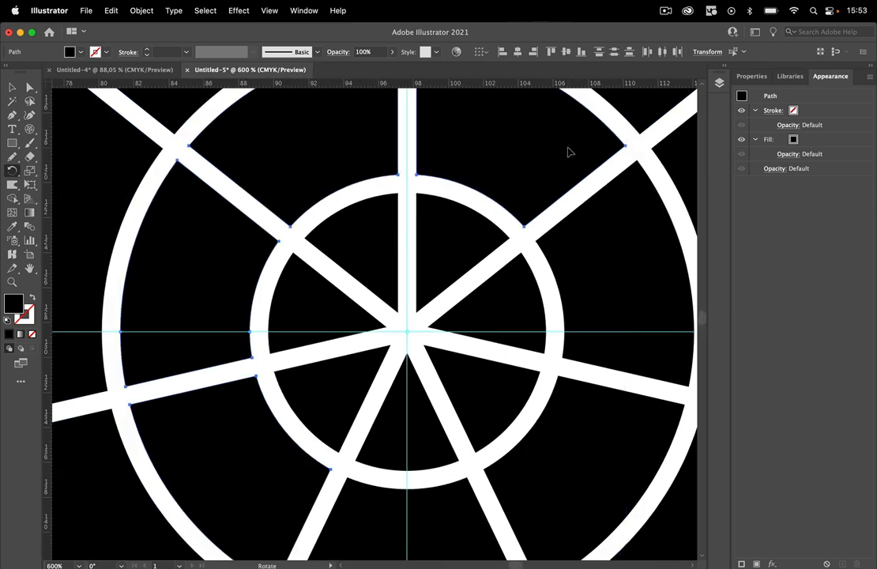
left_click_drag(589, 142, 535, 277)
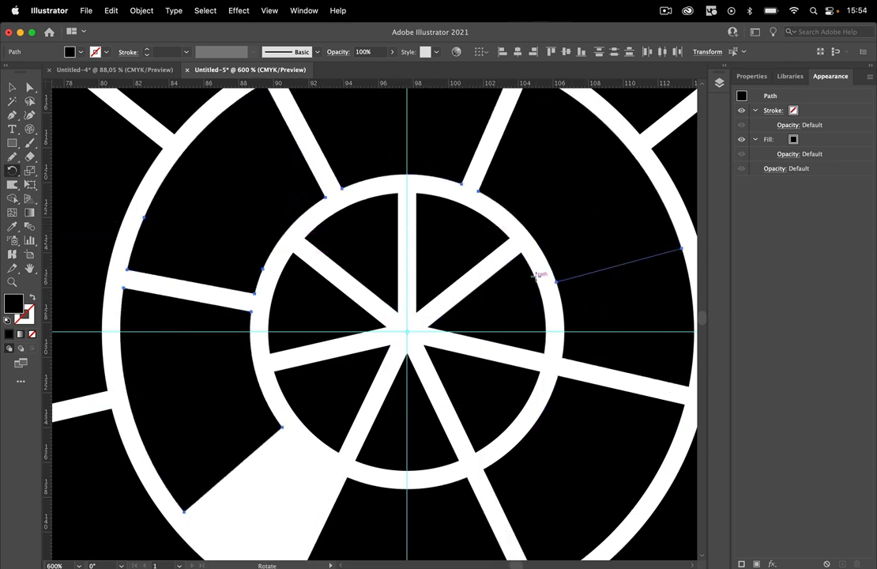